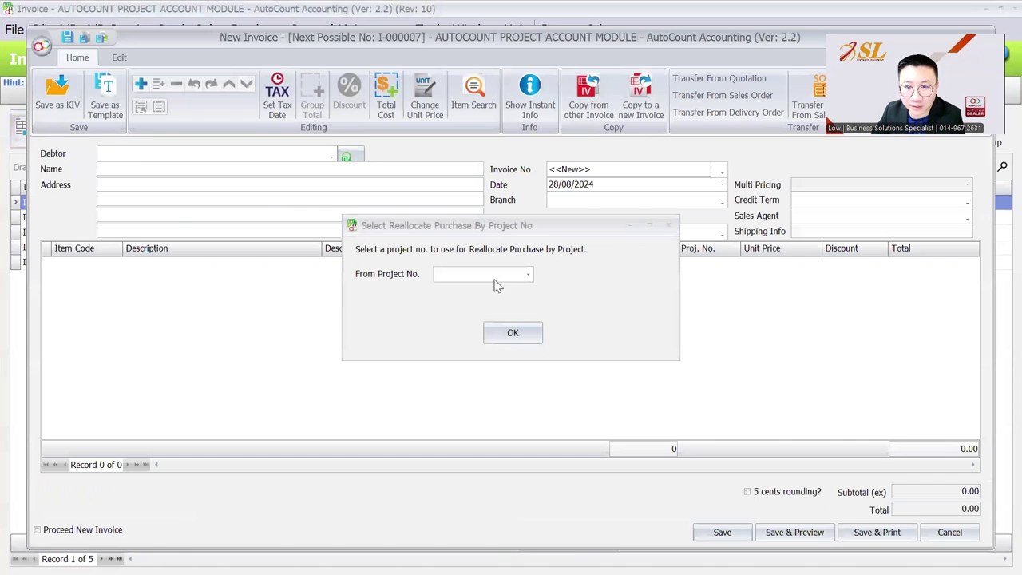
Step: Dismiss the Select Reallocate Purchase By Project No prompt on the blank new invoice
{"action": "left_click", "coordinate": [668, 225]}
Step: Draft an invoice for debtor A CUSTOMER with an ITEM A line, then discard it unsaved
{"action": "left_click", "coordinate": [294, 157]}
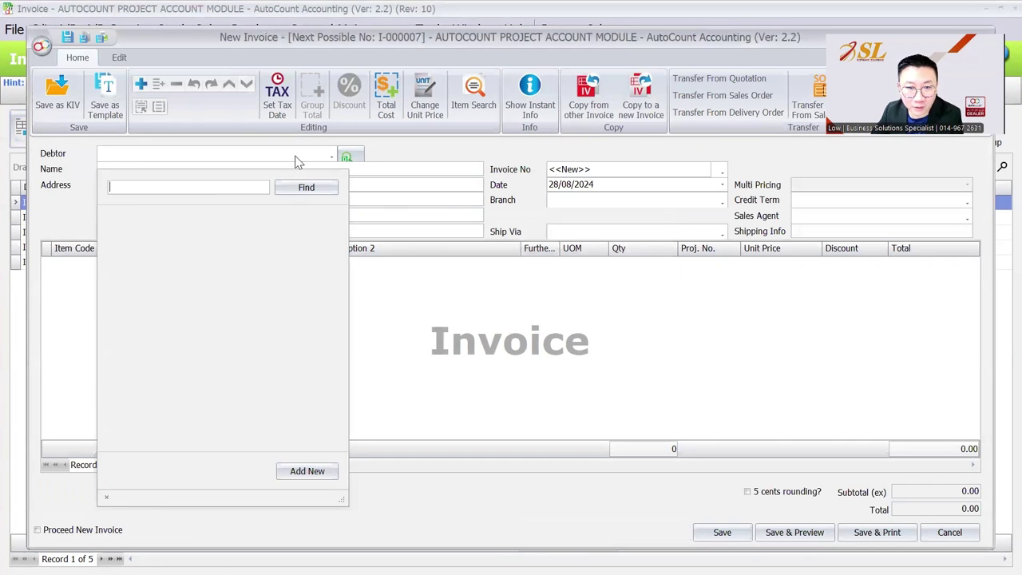
{"action": "left_click", "coordinate": [257, 229]}
{"action": "right_click", "coordinate": [257, 280]}
{"action": "left_click", "coordinate": [293, 291]}
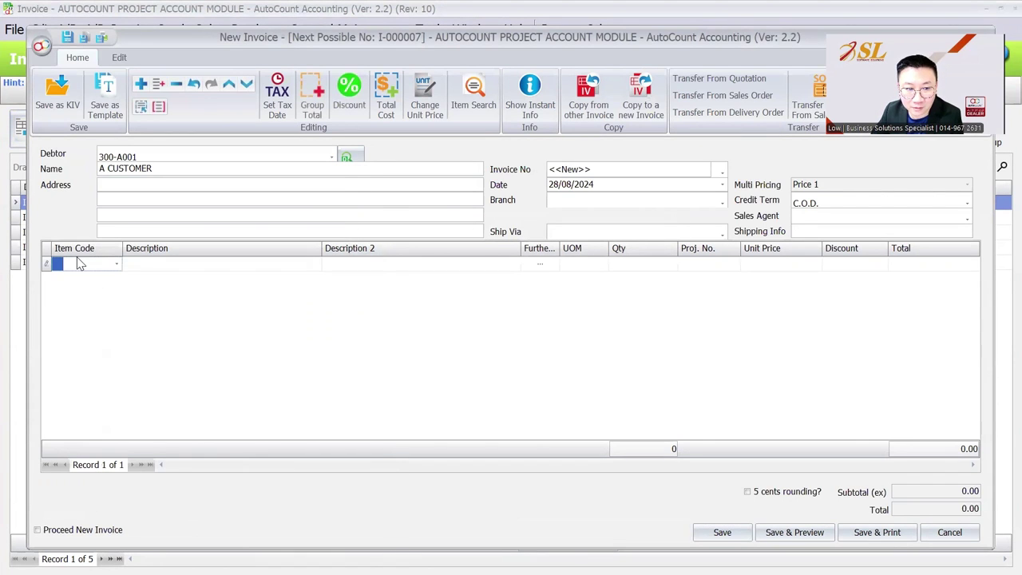
{"action": "left_click", "coordinate": [116, 263]}
{"action": "left_click", "coordinate": [124, 334]}
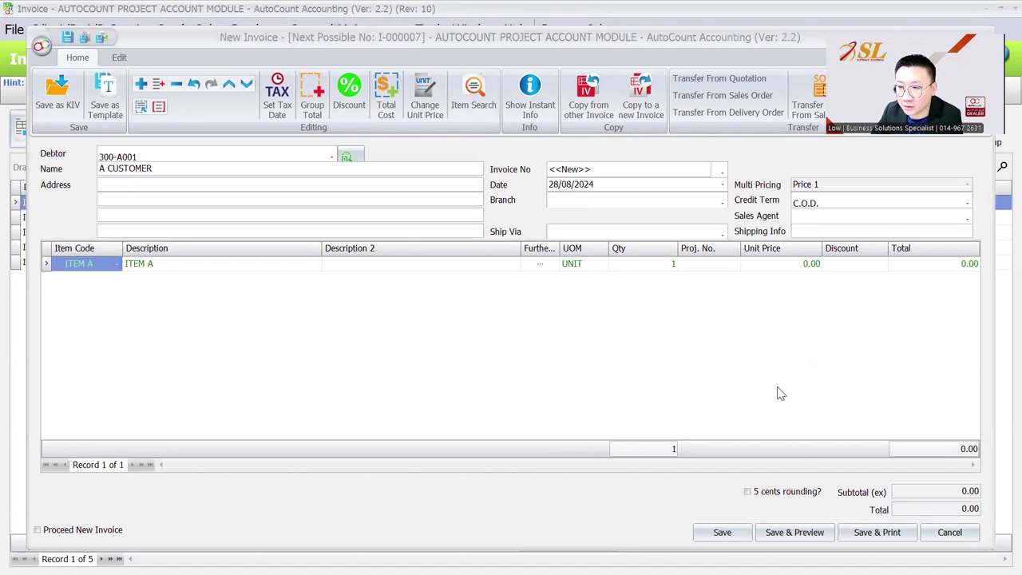
{"action": "left_click", "coordinate": [950, 529]}
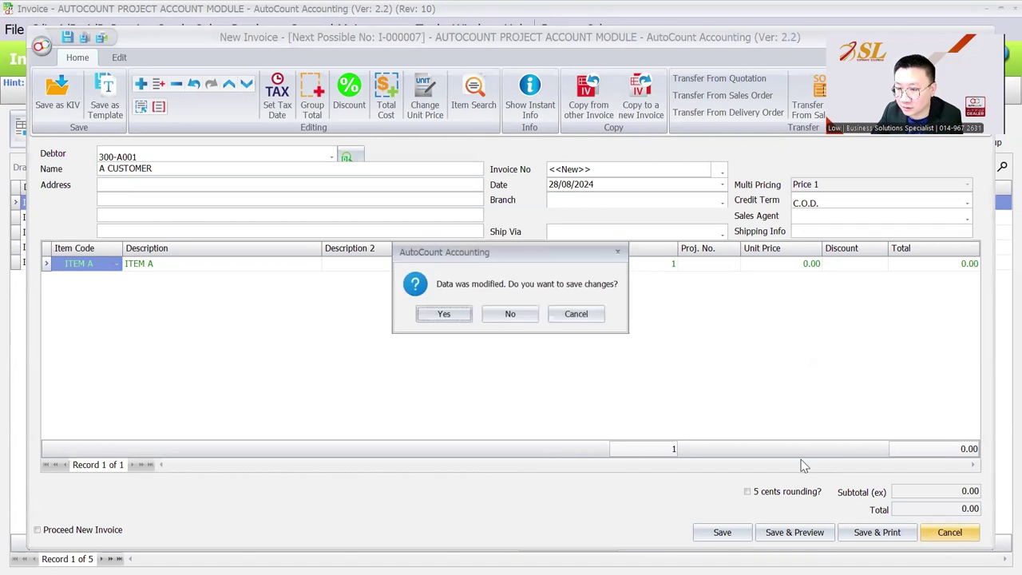
{"action": "left_click", "coordinate": [511, 315]}
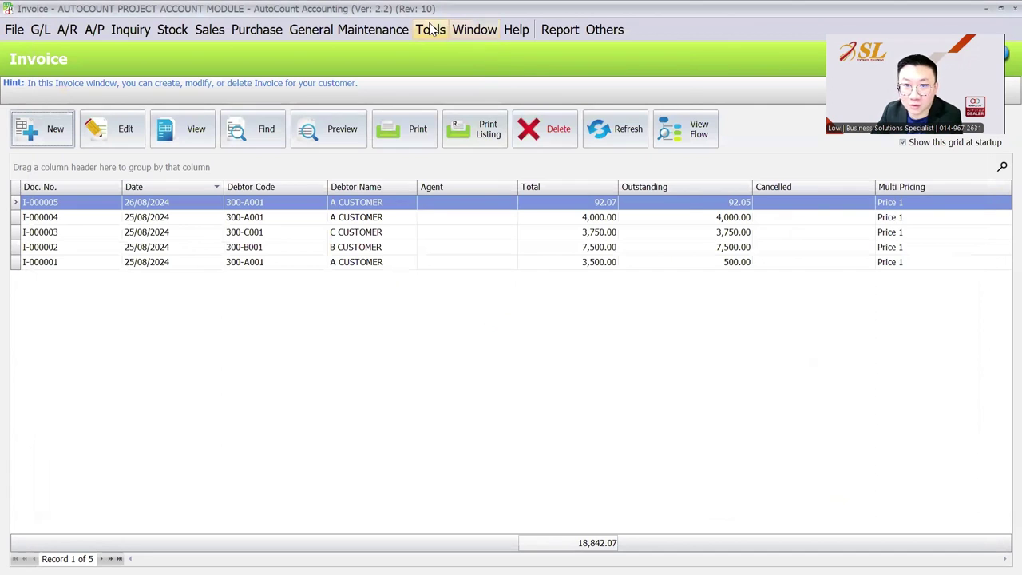
Step: Set Default Project to PROJECT-A under General > Miscellaneous in Options and save
{"action": "left_click", "coordinate": [430, 30]}
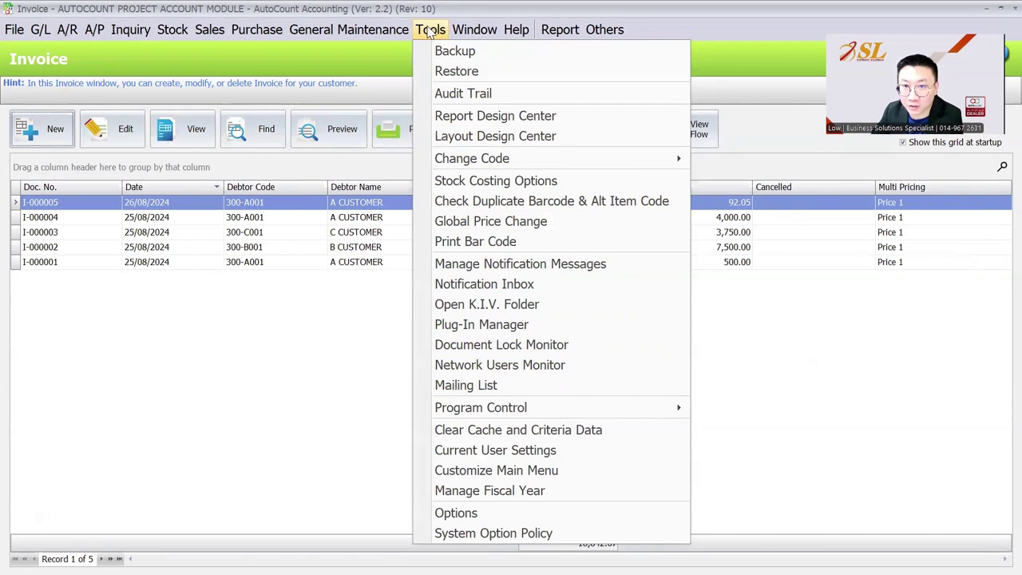
{"action": "left_click", "coordinate": [474, 517]}
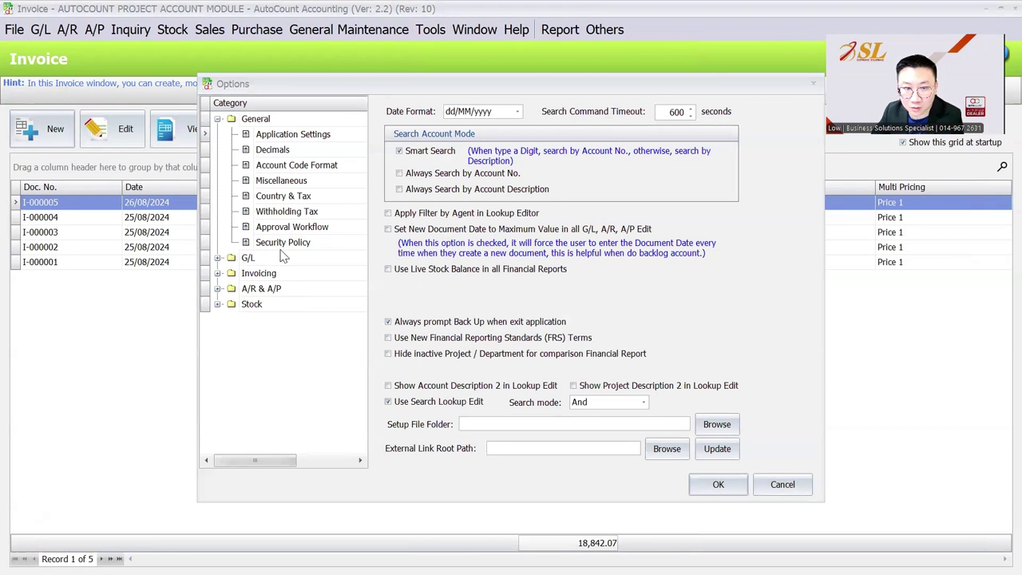
{"action": "left_click", "coordinate": [299, 185]}
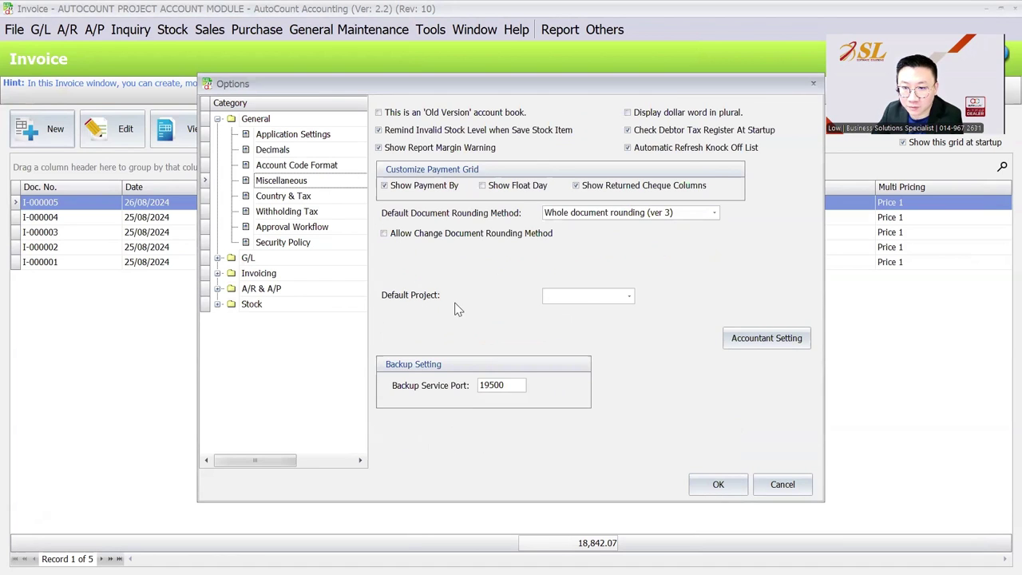
{"action": "left_click", "coordinate": [587, 300]}
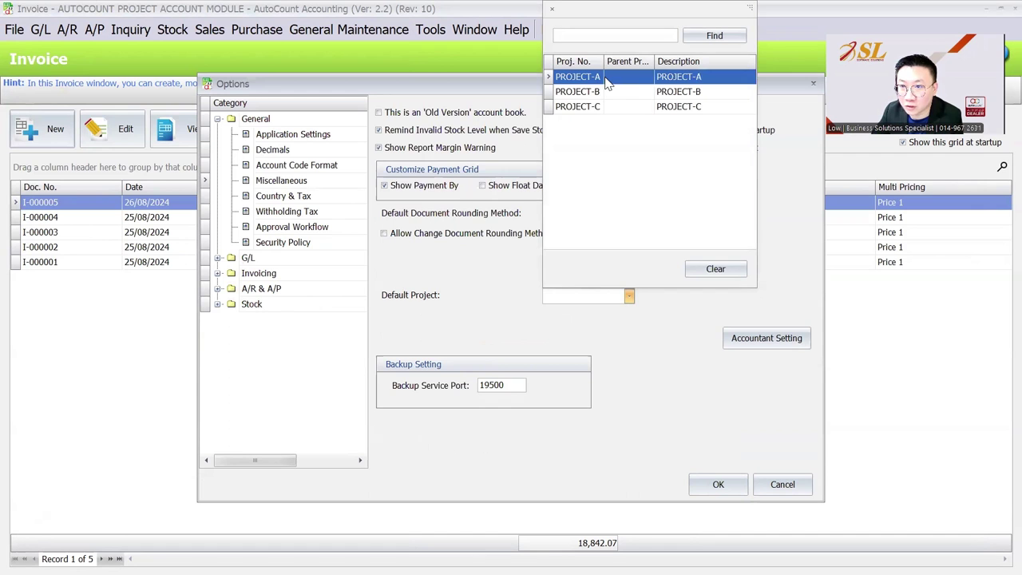
{"action": "left_click", "coordinate": [605, 78]}
{"action": "left_click", "coordinate": [717, 484]}
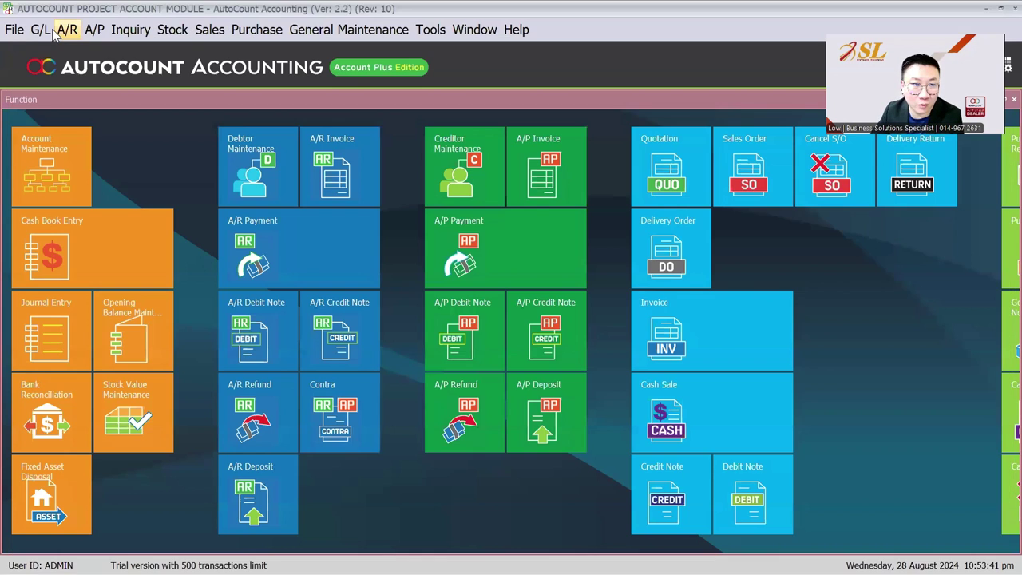
{"action": "left_click", "coordinate": [67, 30]}
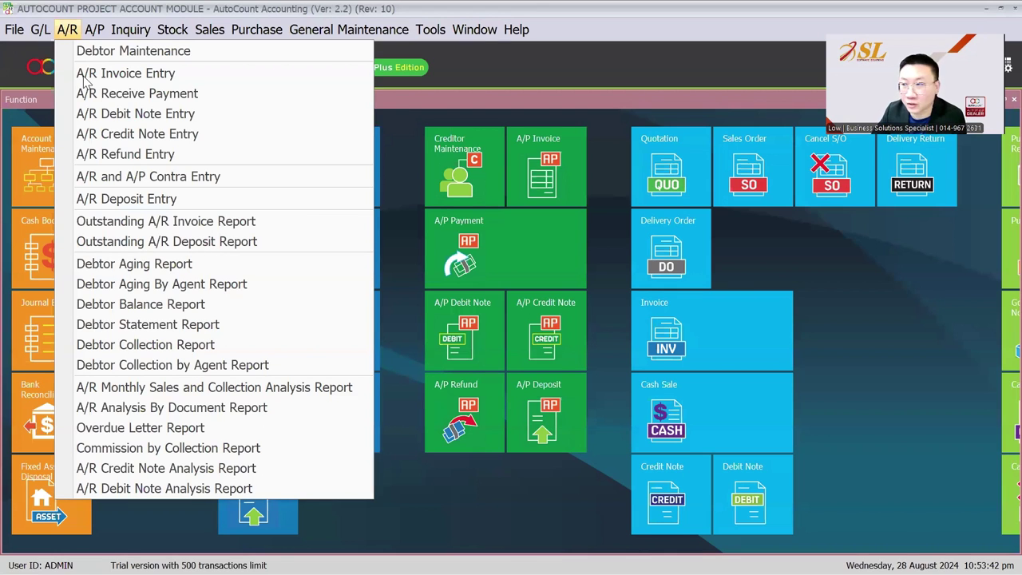
{"action": "mouse_move", "coordinate": [93, 31]}
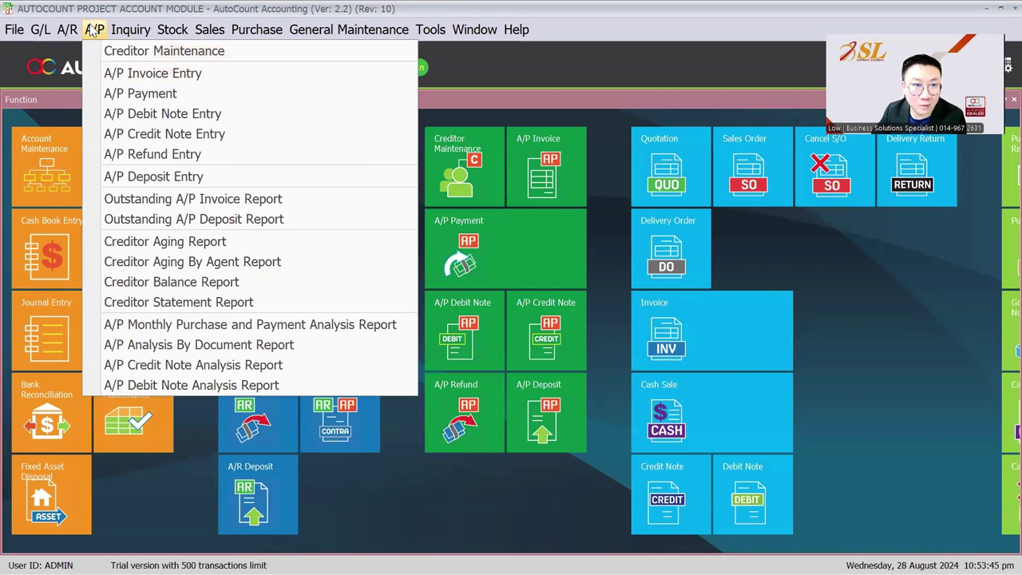
{"action": "left_click", "coordinate": [122, 76]}
{"action": "key", "text": "ctrl+n"}
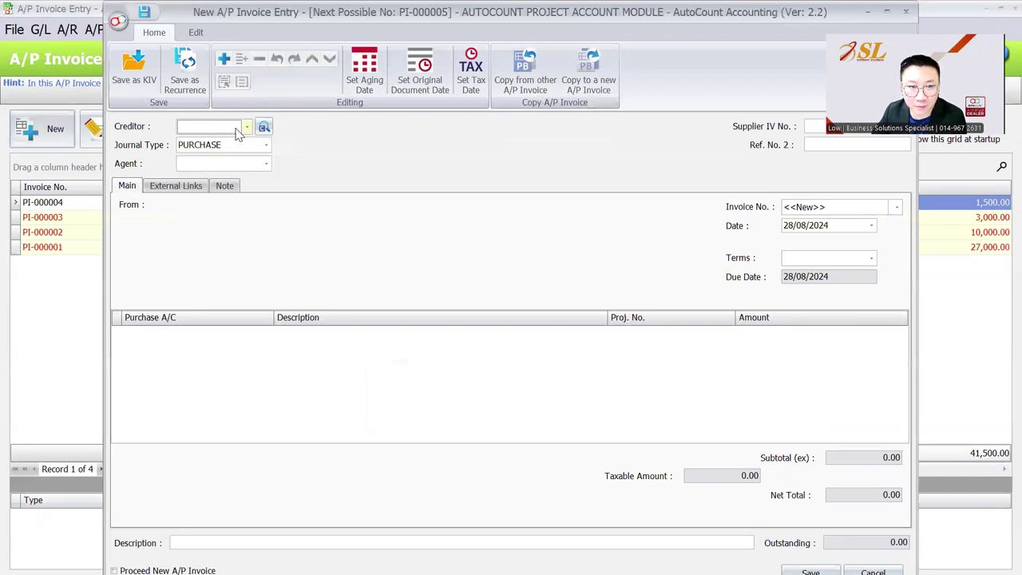
{"action": "right_click", "coordinate": [237, 351]}
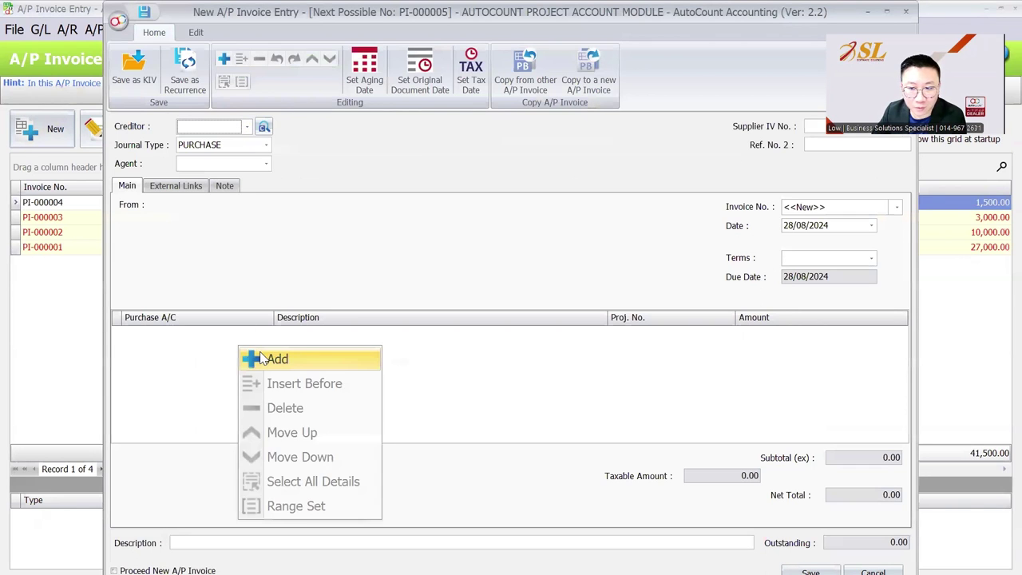
{"action": "left_click", "coordinate": [262, 357]}
{"action": "left_click", "coordinate": [260, 335]}
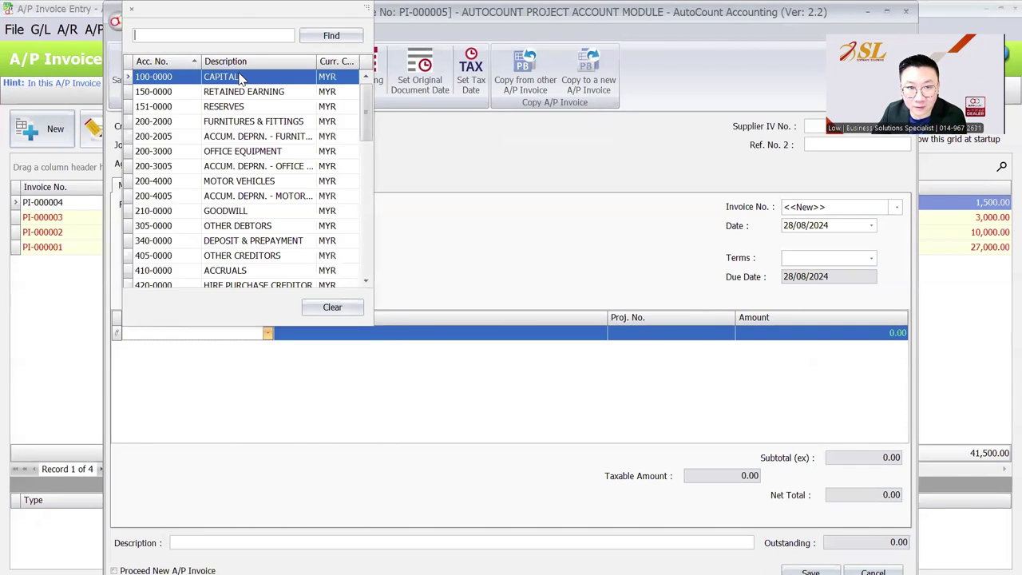
{"action": "left_click", "coordinate": [238, 74]}
{"action": "left_click", "coordinate": [642, 337]}
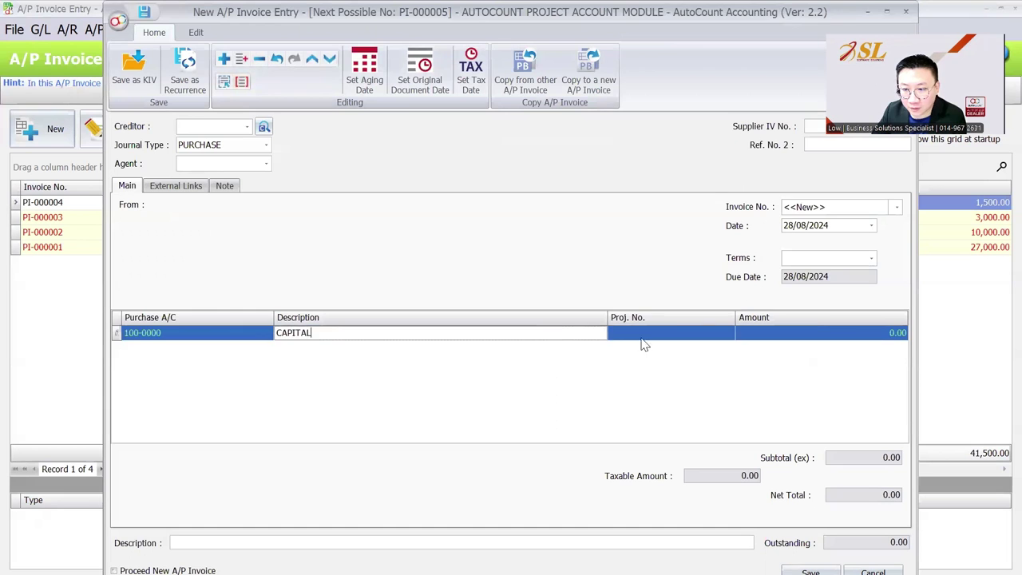
{"action": "left_click", "coordinate": [648, 400]}
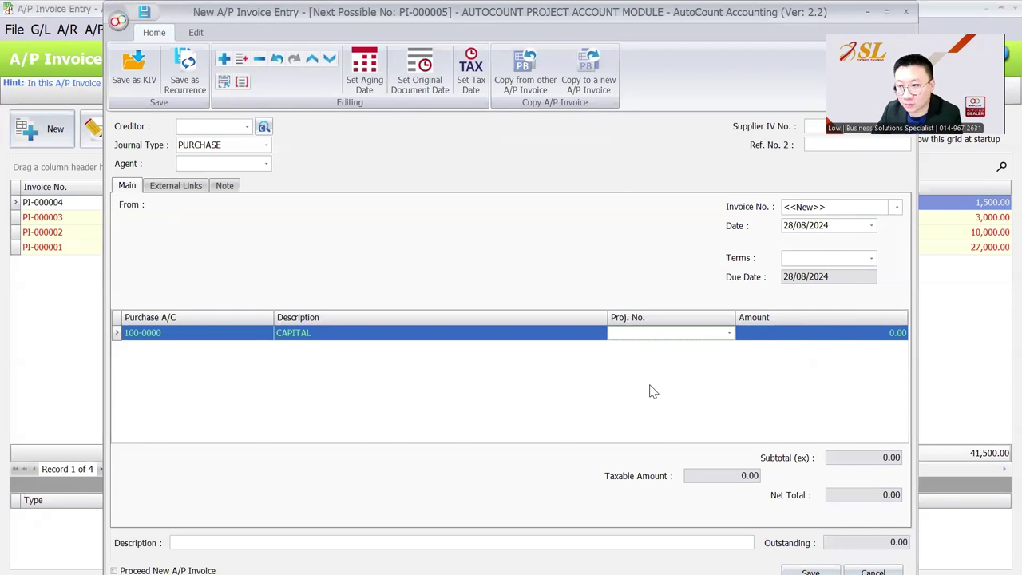
{"action": "left_click", "coordinate": [905, 11]}
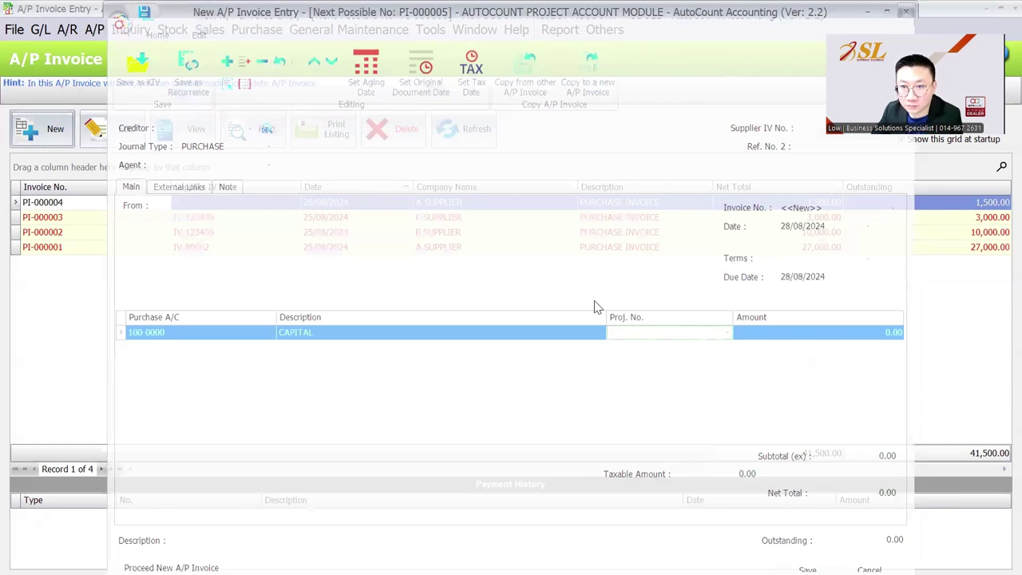
{"action": "key", "text": "Escape"}
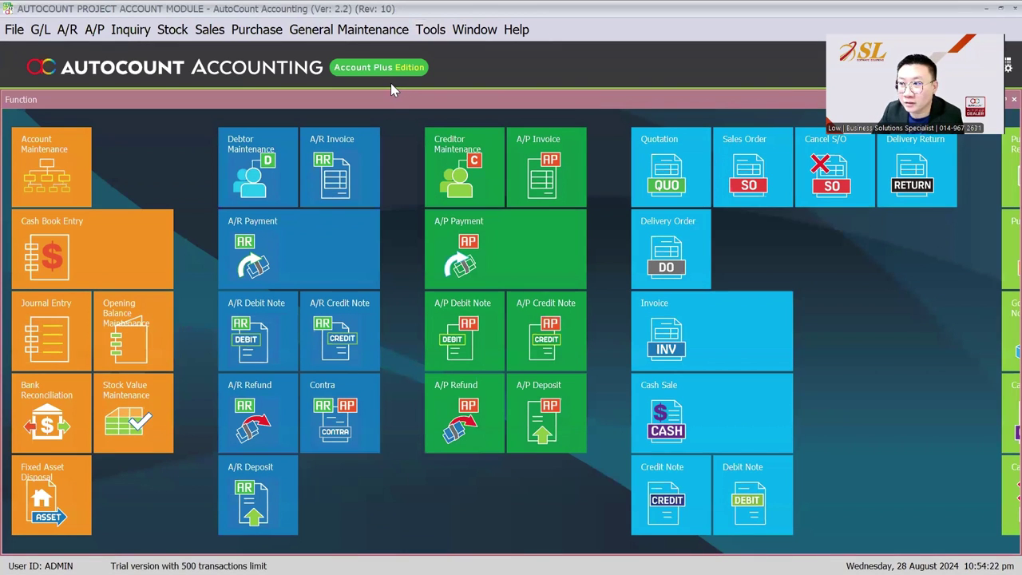
Step: Start a new A/P invoice for creditor A SUPPLIER
{"action": "left_click", "coordinate": [67, 29]}
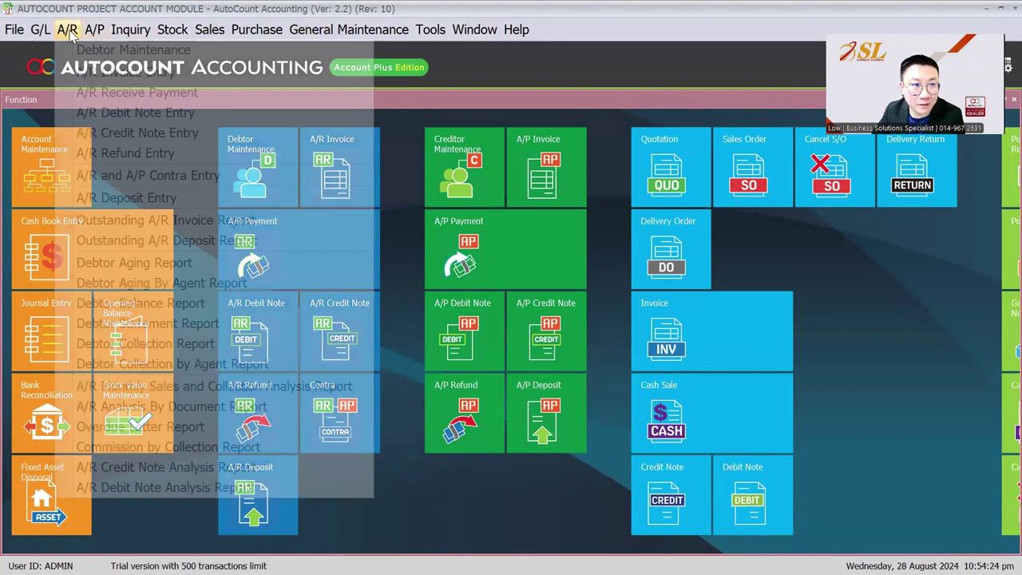
{"action": "mouse_move", "coordinate": [94, 32]}
{"action": "left_click", "coordinate": [110, 69]}
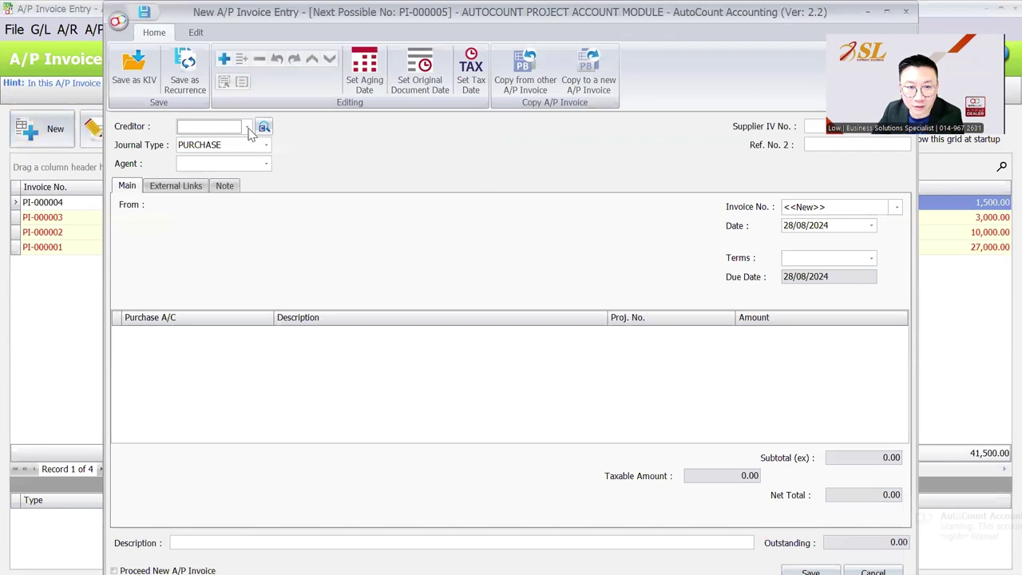
{"action": "left_click", "coordinate": [247, 128]}
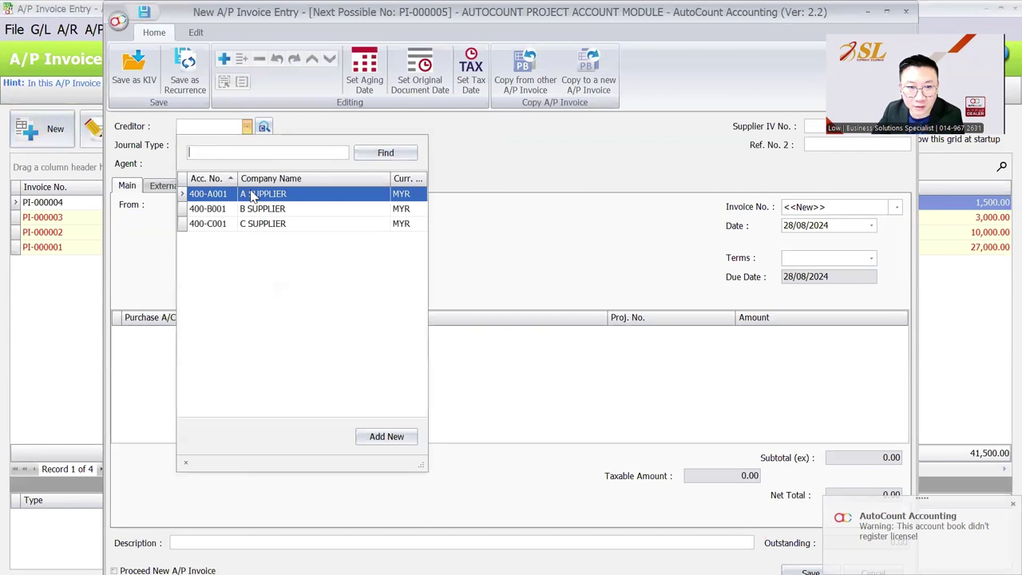
{"action": "left_click", "coordinate": [247, 194]}
Step: Add a 904-0000 SALARIES line, then close the invoice unsaved
{"action": "right_click", "coordinate": [248, 348]}
{"action": "left_click", "coordinate": [268, 356]}
{"action": "left_click", "coordinate": [267, 332]}
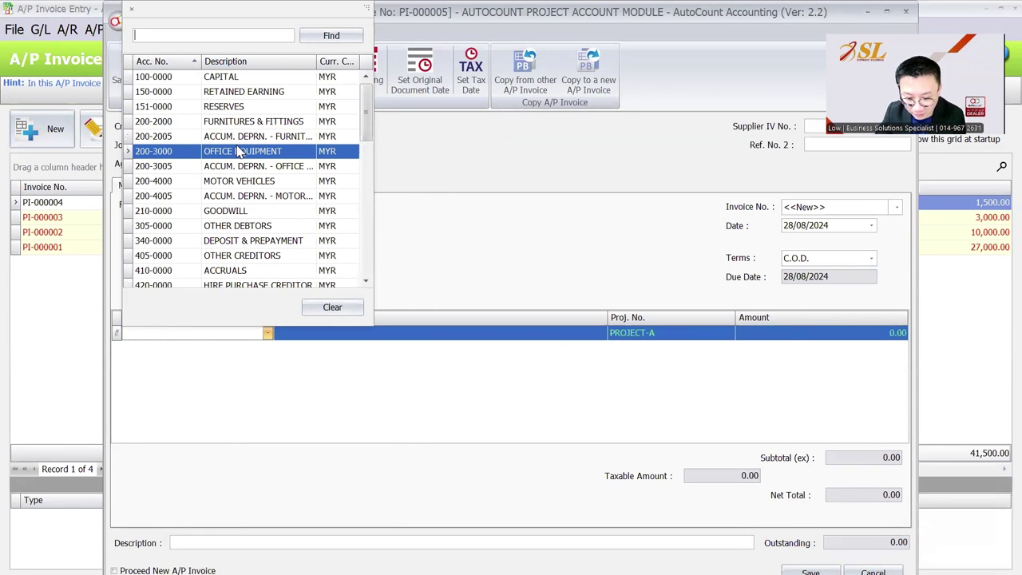
{"action": "type", "text": "sala"}
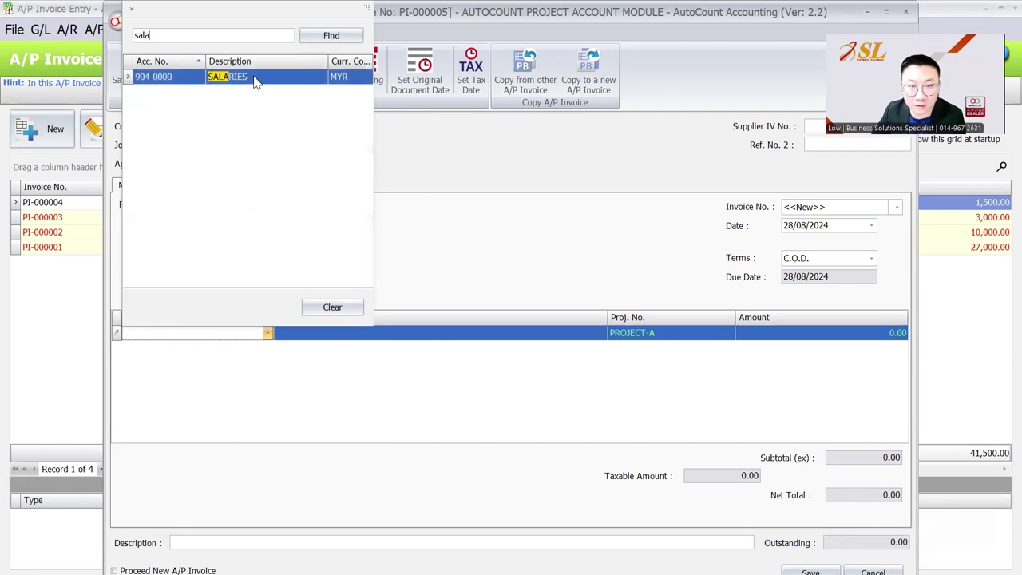
{"action": "left_click", "coordinate": [254, 77]}
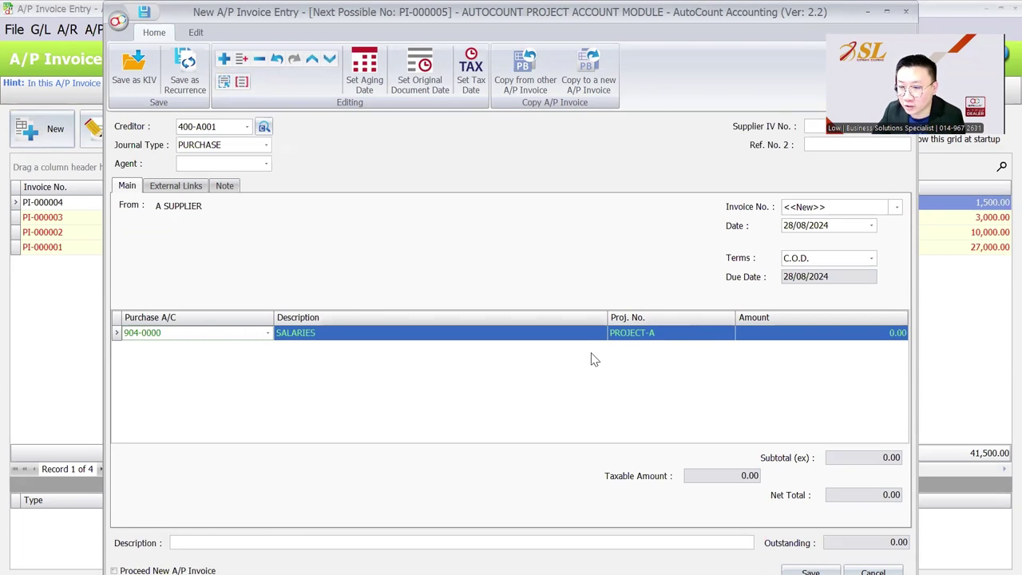
{"action": "left_click", "coordinate": [906, 10]}
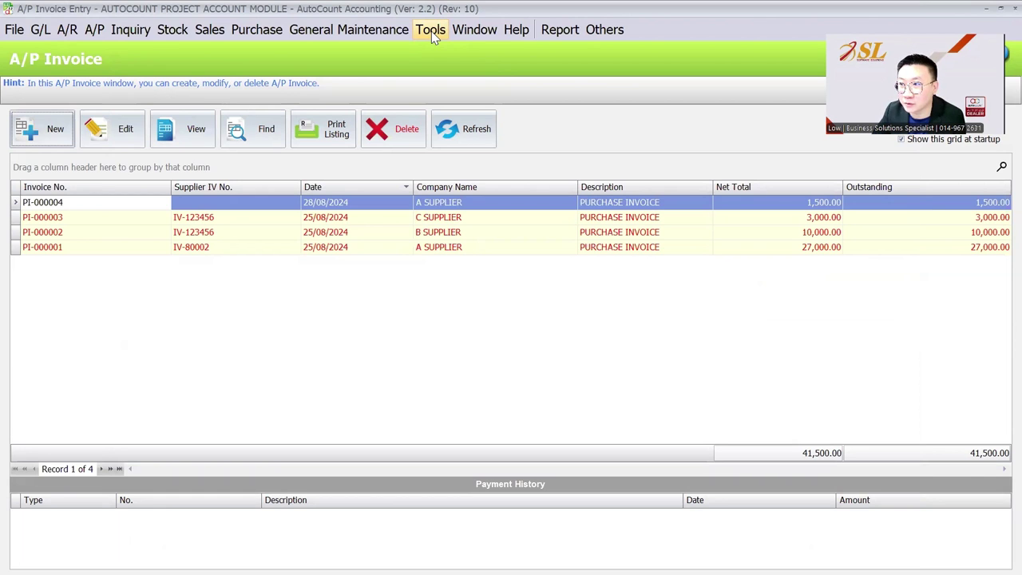
Step: Give the ADMIN user a default project of PROJECT-B in User Maintenance and save
{"action": "left_click", "coordinate": [380, 36]}
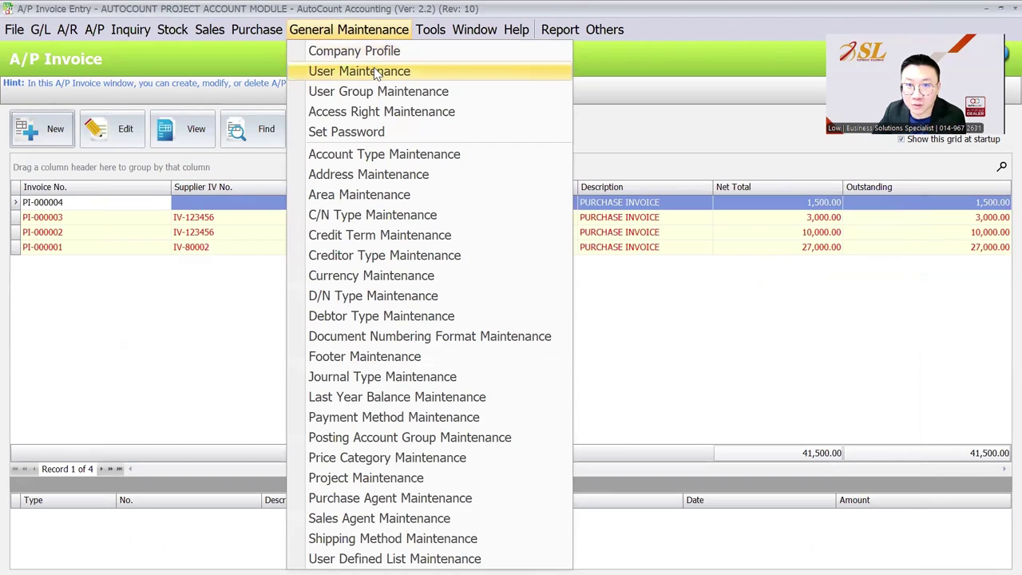
{"action": "left_click", "coordinate": [374, 70]}
{"action": "left_click", "coordinate": [112, 104]}
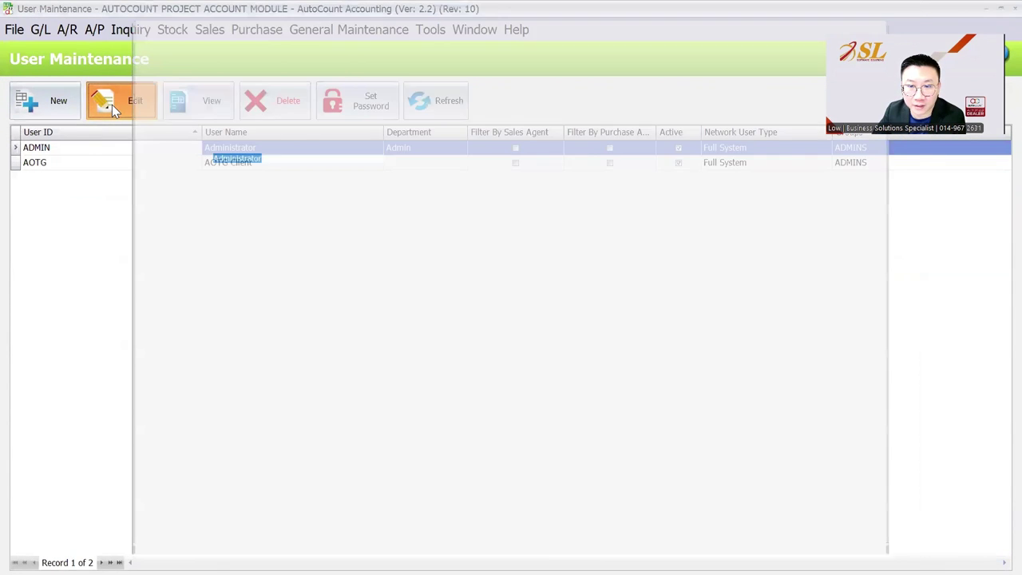
{"action": "left_click", "coordinate": [244, 326]}
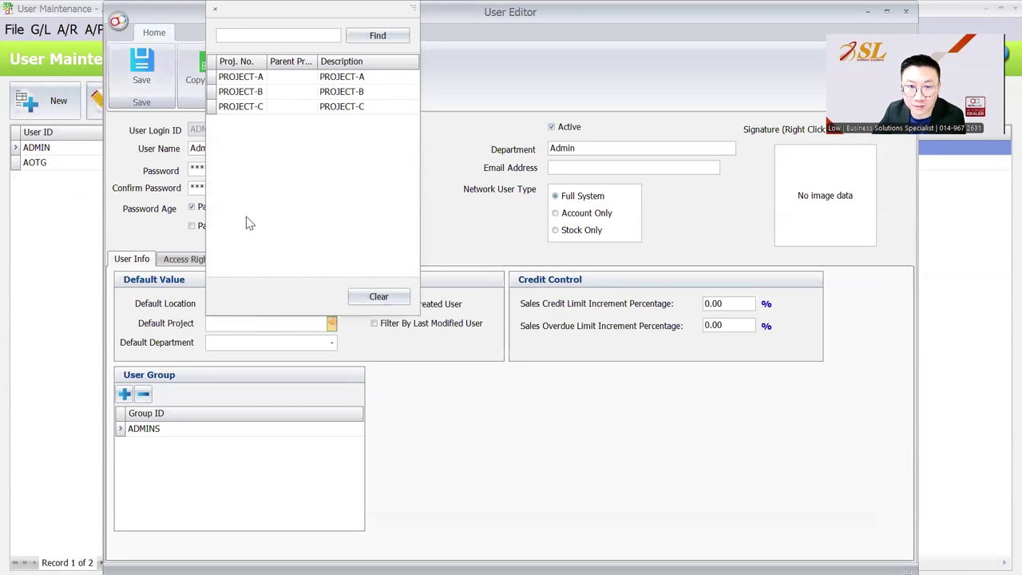
{"action": "left_click", "coordinate": [287, 99]}
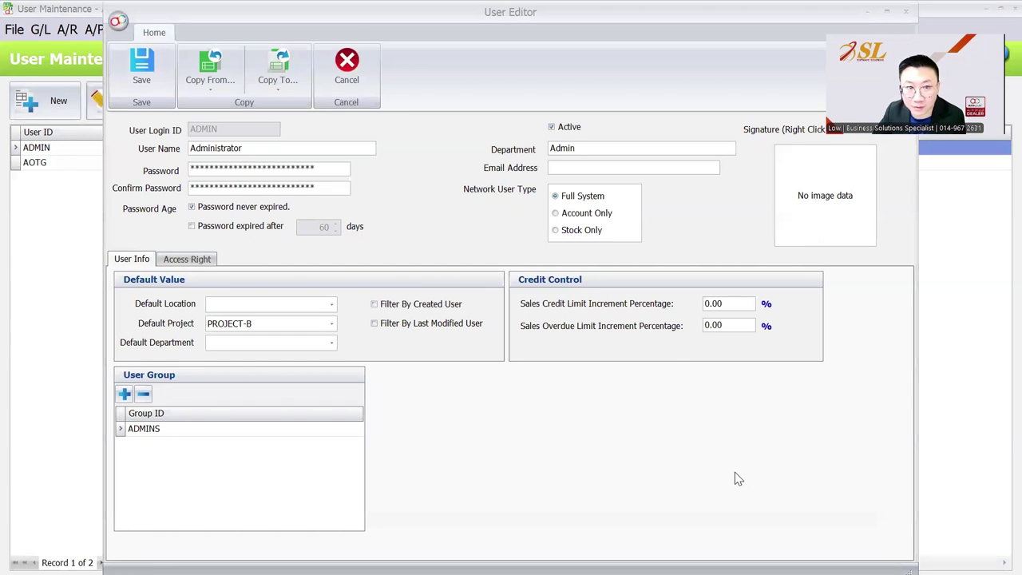
{"action": "left_click", "coordinate": [124, 63]}
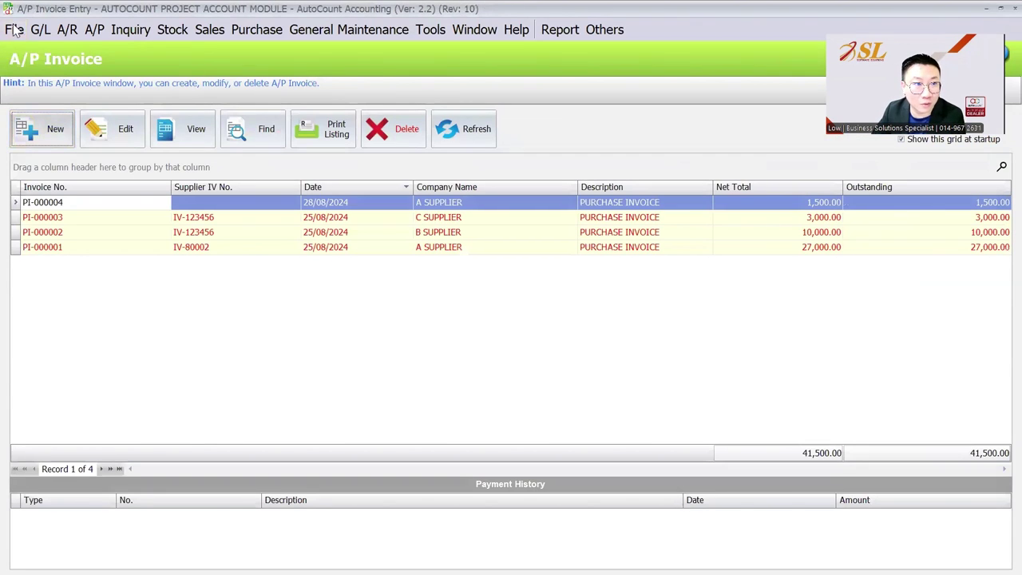
Step: Log into the account book again with the user's password
{"action": "left_click", "coordinate": [13, 30]}
{"action": "left_click", "coordinate": [64, 73]}
{"action": "left_click", "coordinate": [477, 314]}
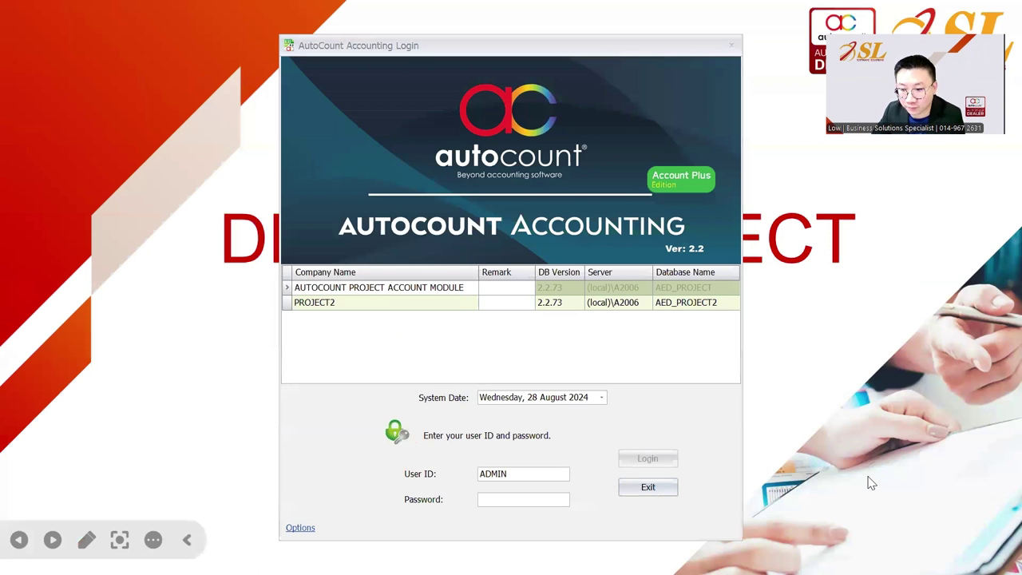
{"action": "left_click", "coordinate": [527, 498]}
{"action": "type", "text": "admin"}
{"action": "key", "text": "Return"}
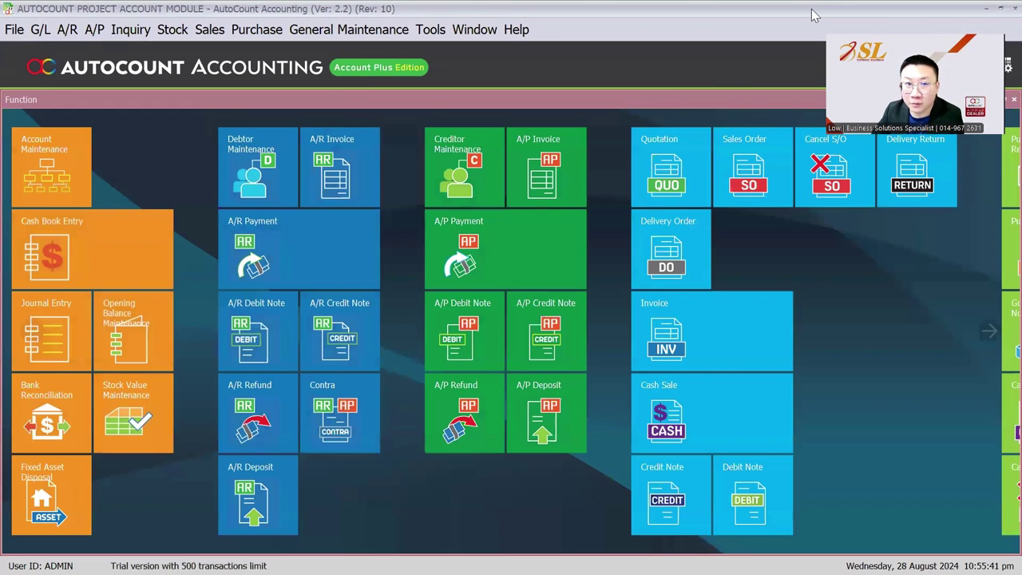
Step: Add a line to a new A/P invoice, confirm it defaults to PROJECT-B, and close unsaved
{"action": "left_click", "coordinate": [95, 31]}
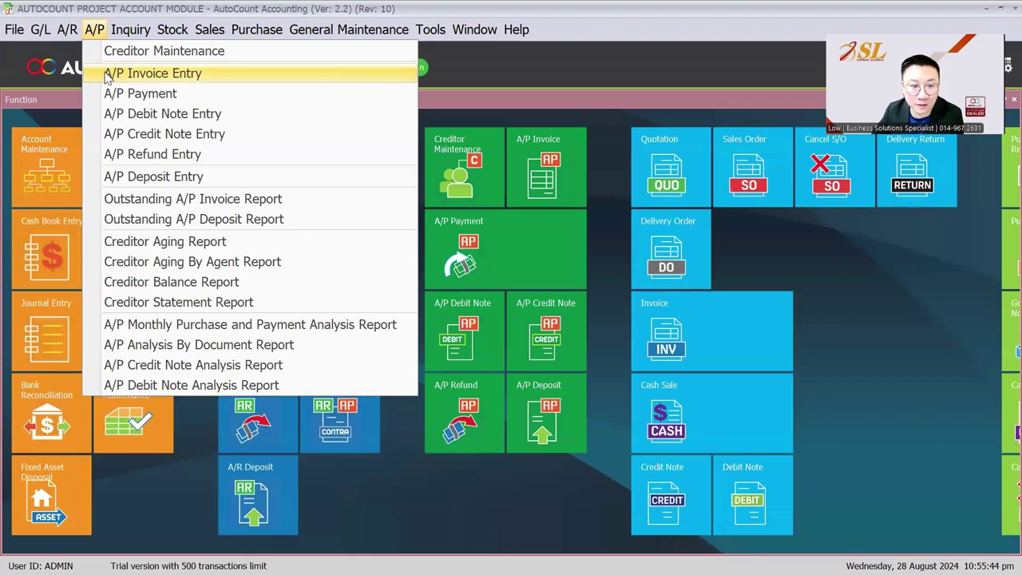
{"action": "left_click", "coordinate": [108, 76]}
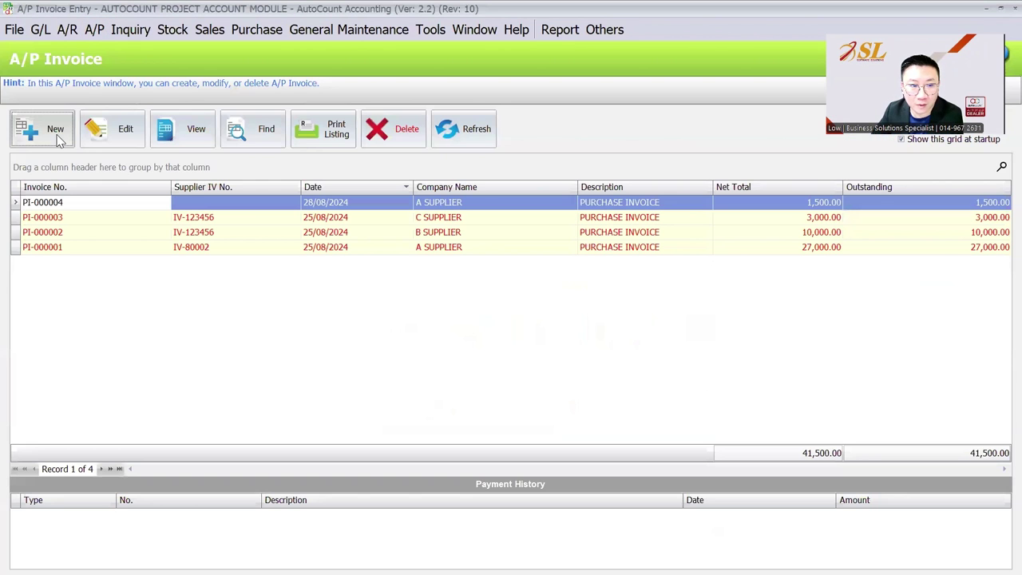
{"action": "left_click", "coordinate": [56, 138]}
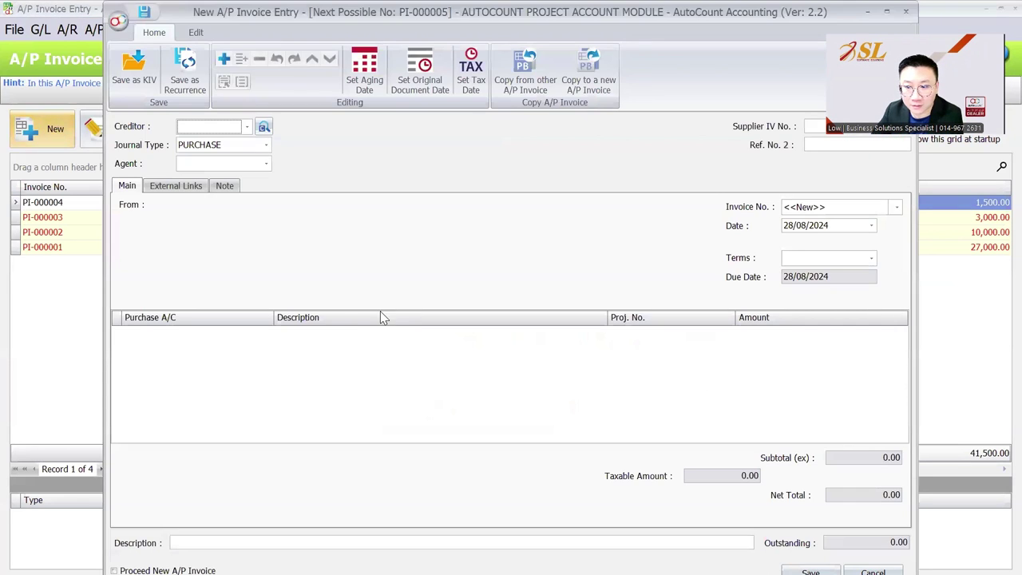
{"action": "right_click", "coordinate": [372, 333]}
{"action": "left_click", "coordinate": [374, 345]}
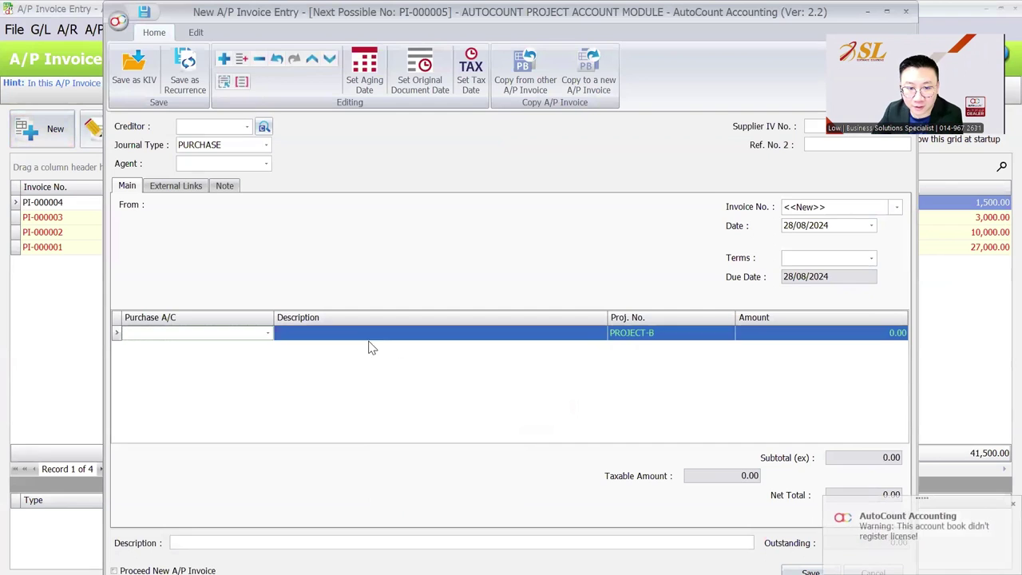
{"action": "left_click", "coordinate": [263, 336]}
{"action": "left_click", "coordinate": [687, 362]}
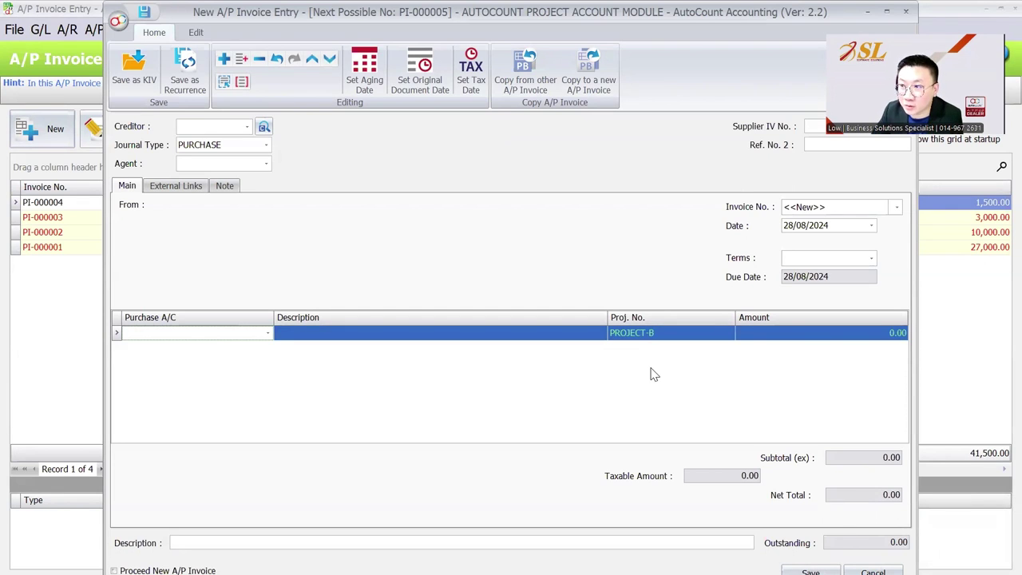
{"action": "left_click", "coordinate": [908, 12]}
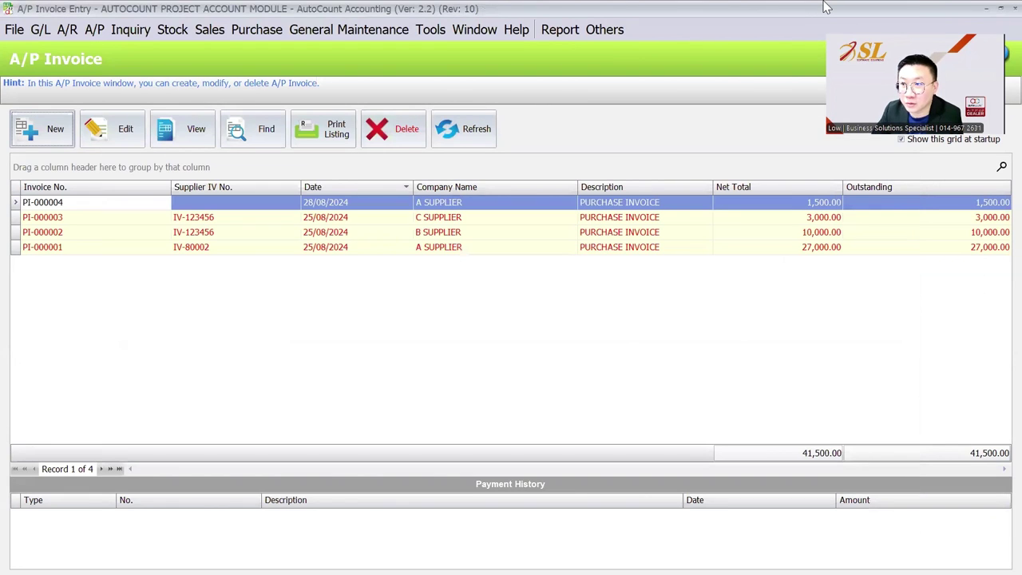
{"action": "left_click", "coordinate": [431, 28]}
{"action": "left_click", "coordinate": [489, 515]}
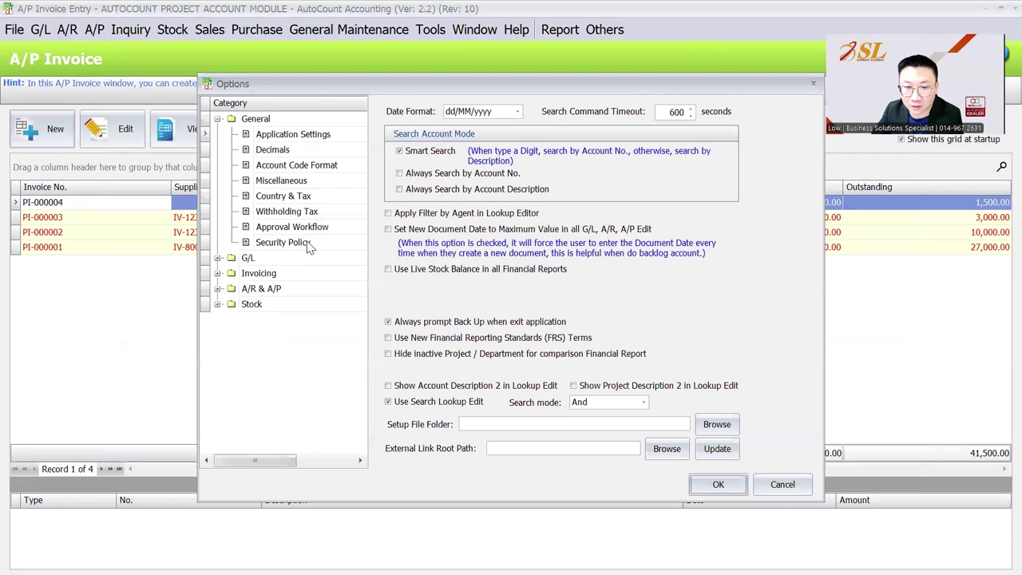
{"action": "left_click", "coordinate": [303, 180]}
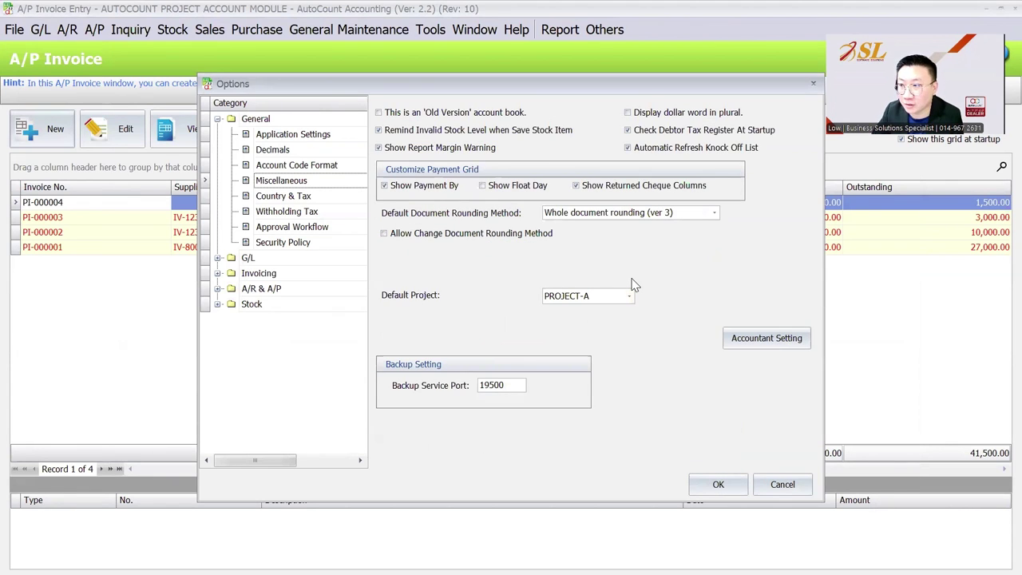
{"action": "left_click", "coordinate": [782, 485]}
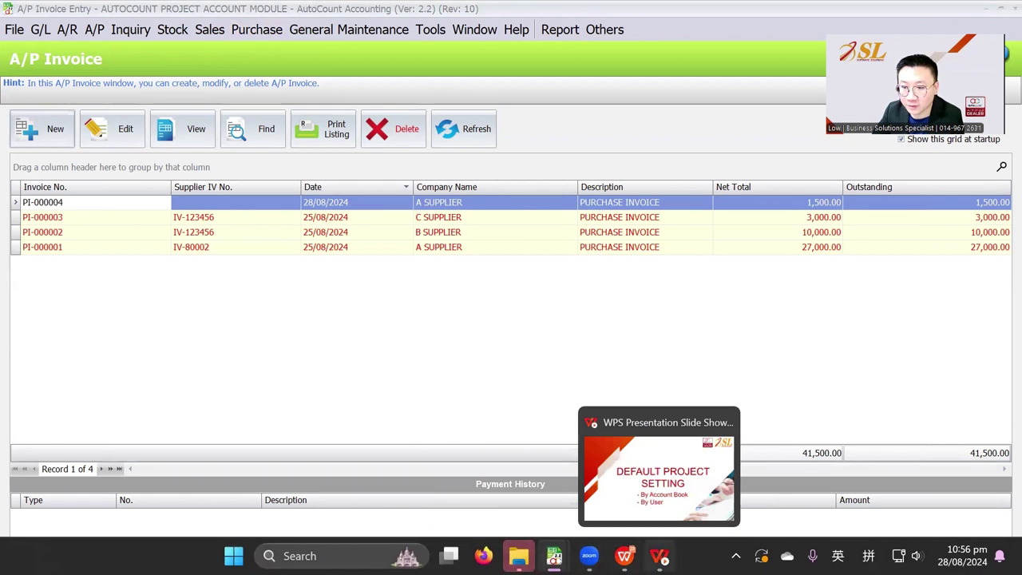
Step: Advance the WPS slideshow to the Advanced Project Account Report slide
{"action": "left_click", "coordinate": [659, 556]}
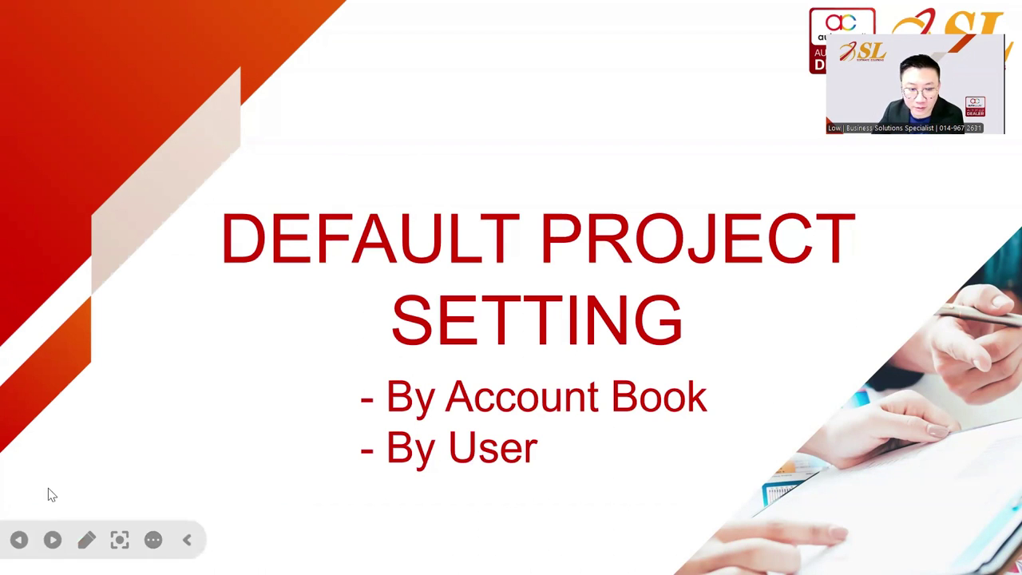
{"action": "left_click", "coordinate": [52, 540]}
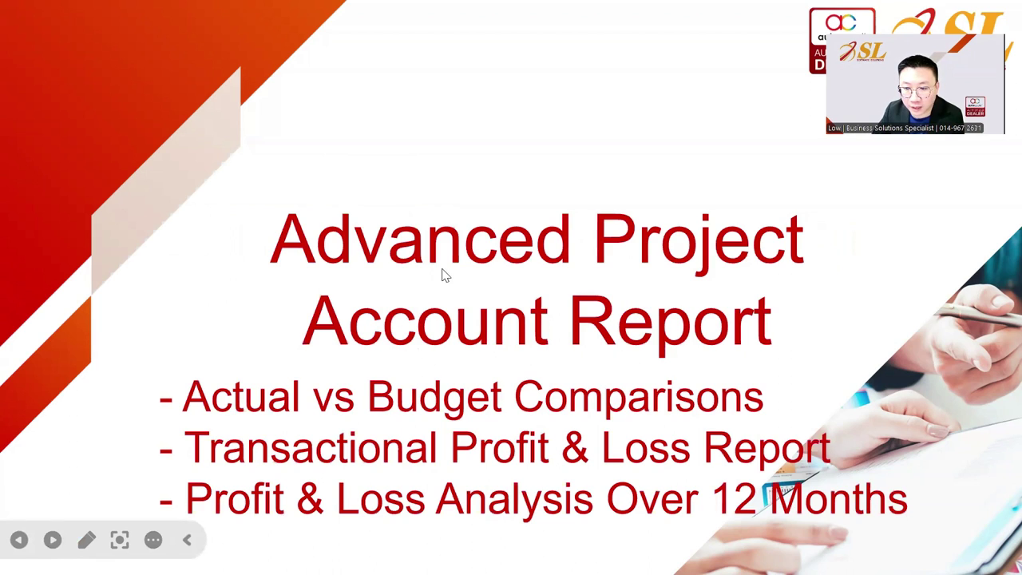